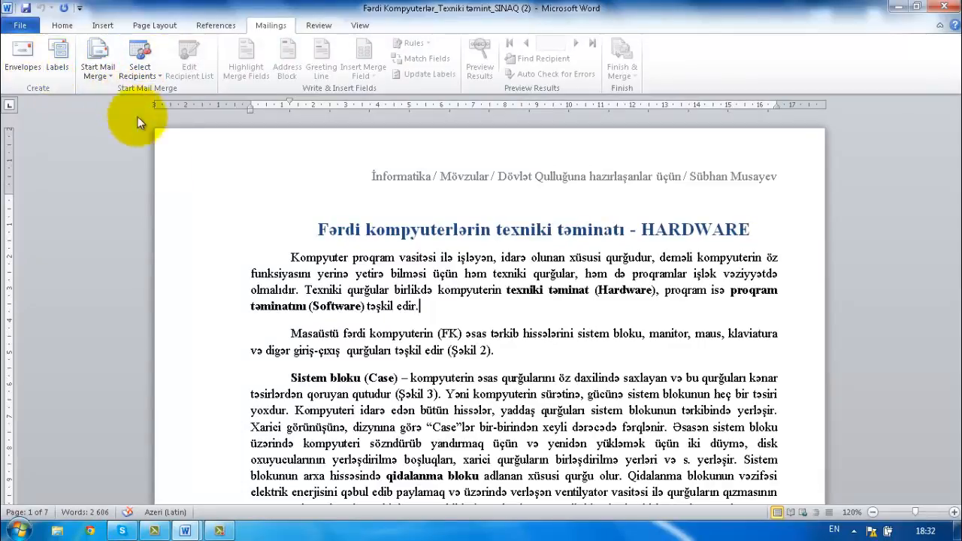
Step: Show the envelope addressing and printing options, and close them without creating an envelope
click(24, 54)
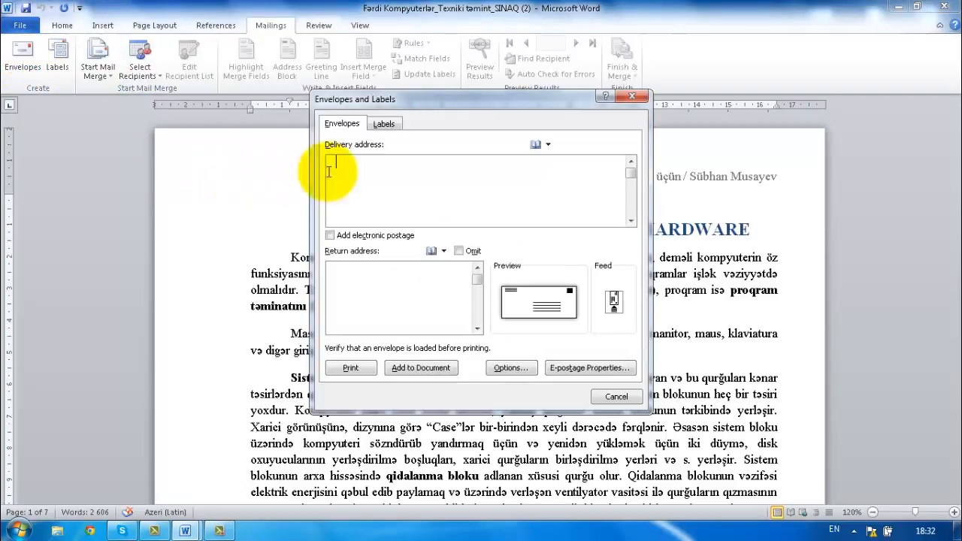
click(638, 98)
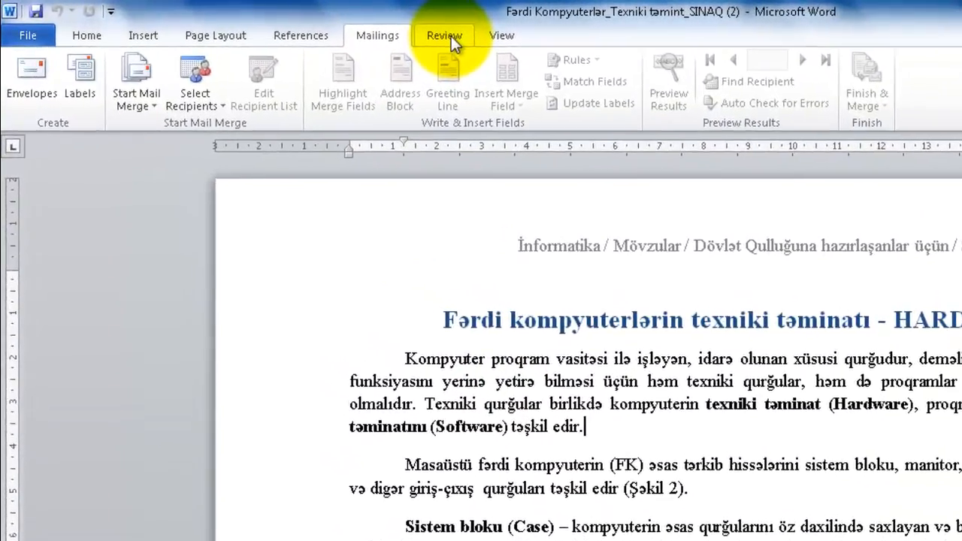
click(325, 27)
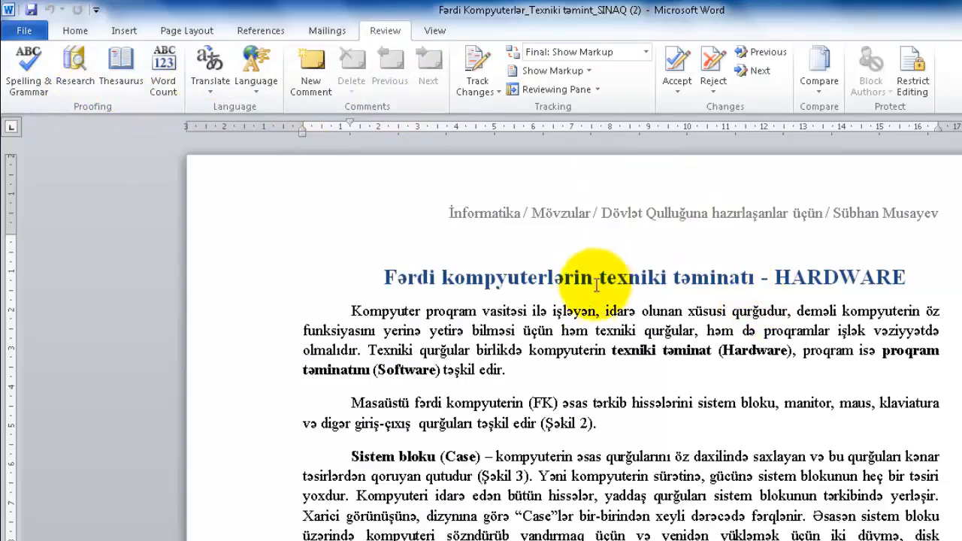
click(579, 334)
scroll(576, 335, down, 2)
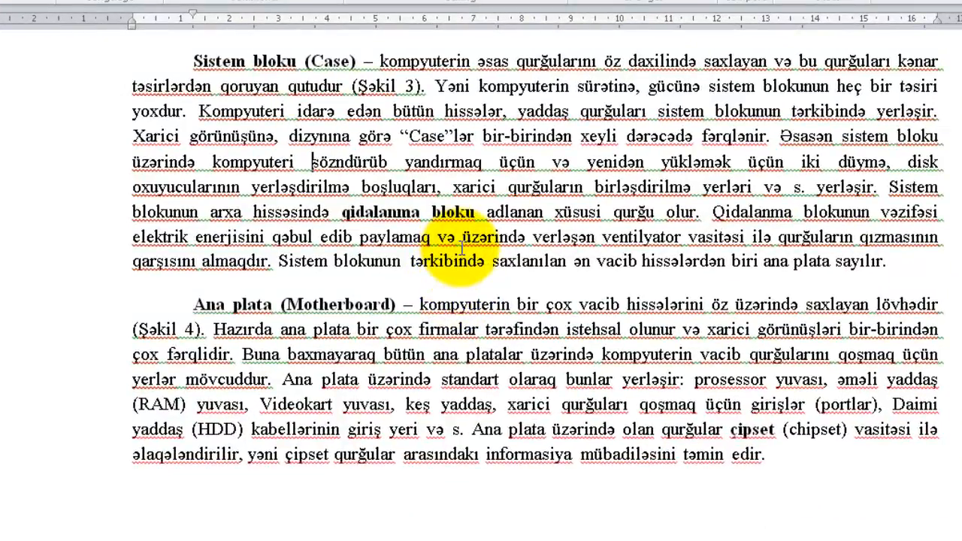
scroll(536, 241, up, 3)
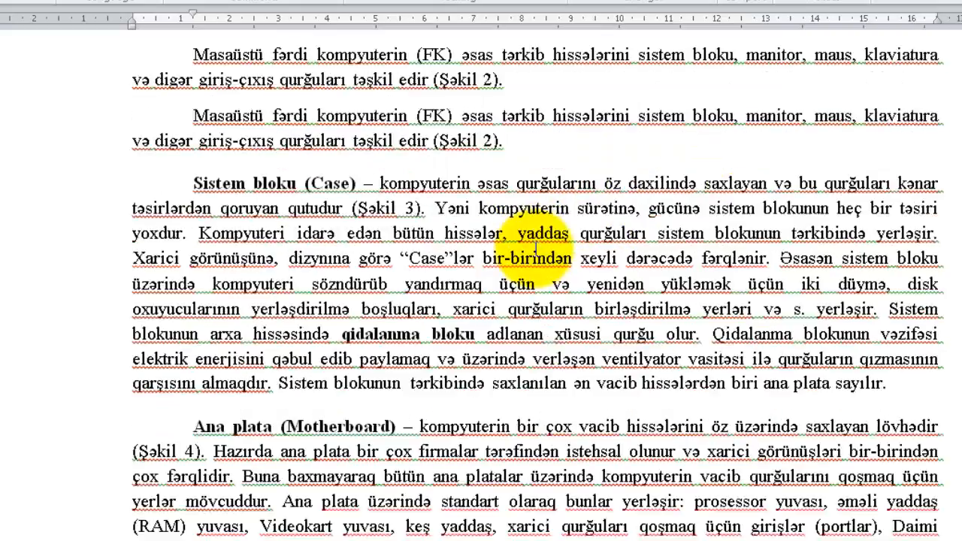
scroll(536, 250, up, 2)
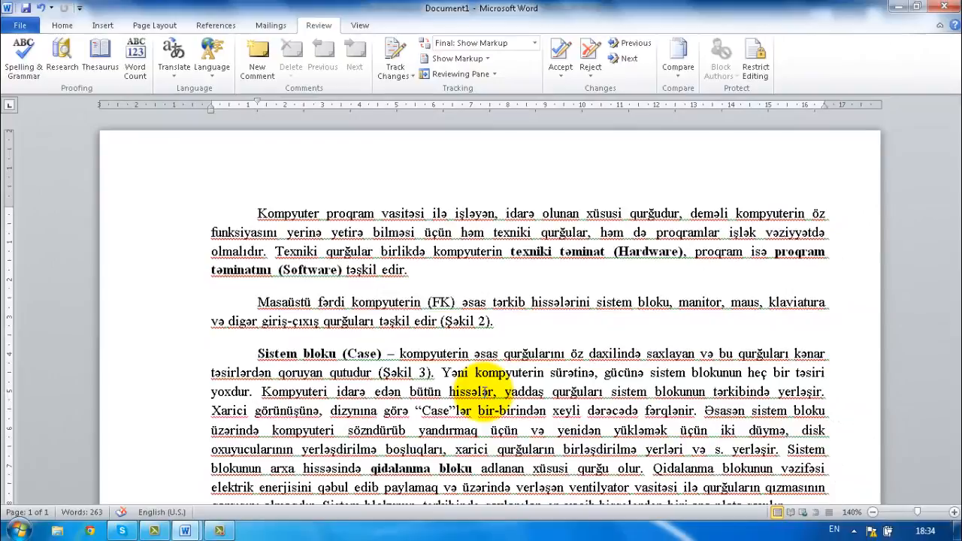
Step: Switch to the document "Fərdi Kompyuterlər_Texniki təmint_SINAQ (2)" and check the word count statistics of the first paragraph under the heading
key(alt+Tab)
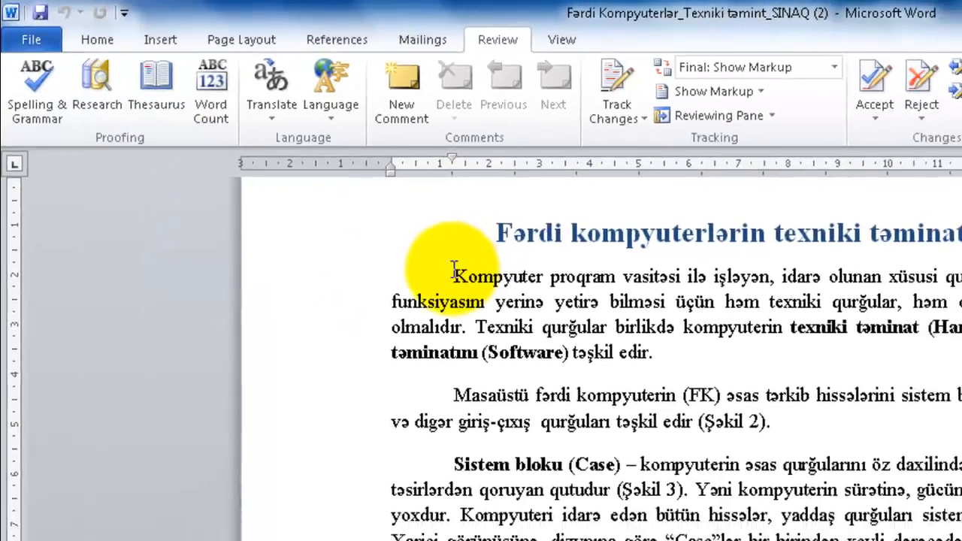
drag(535, 326, 774, 418)
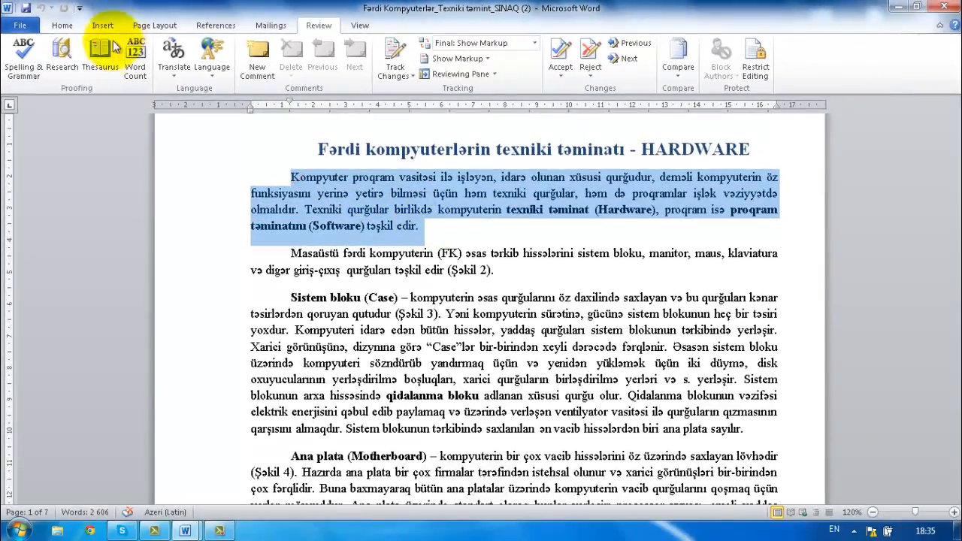
click(136, 55)
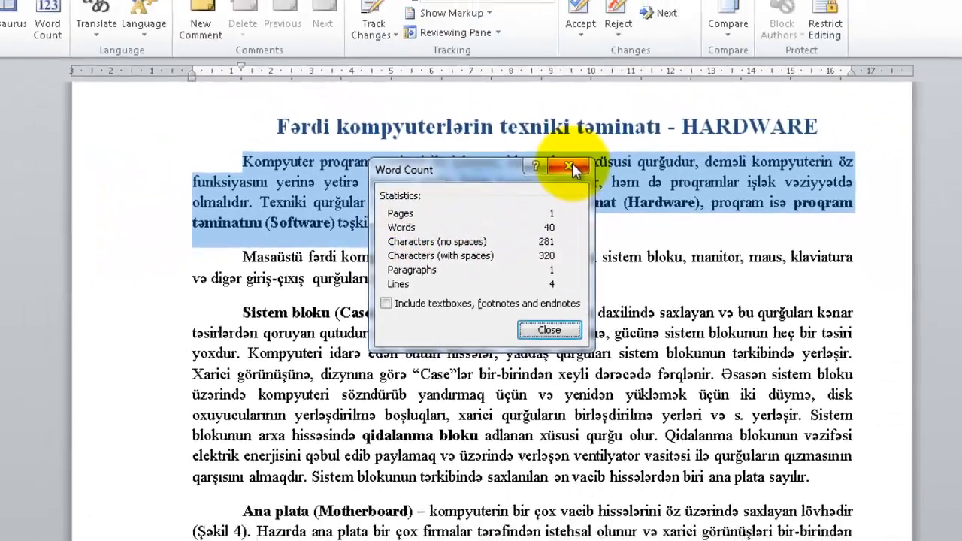
click(627, 117)
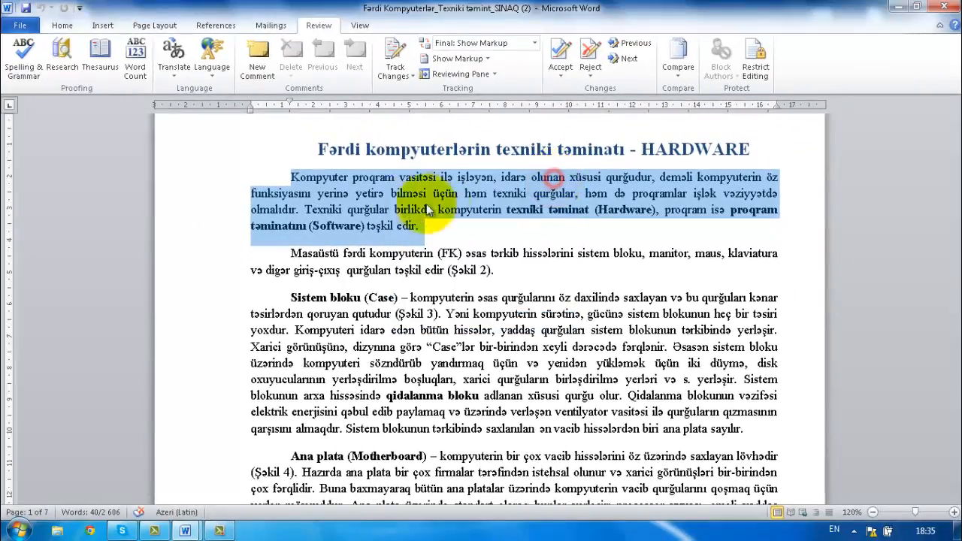
click(436, 210)
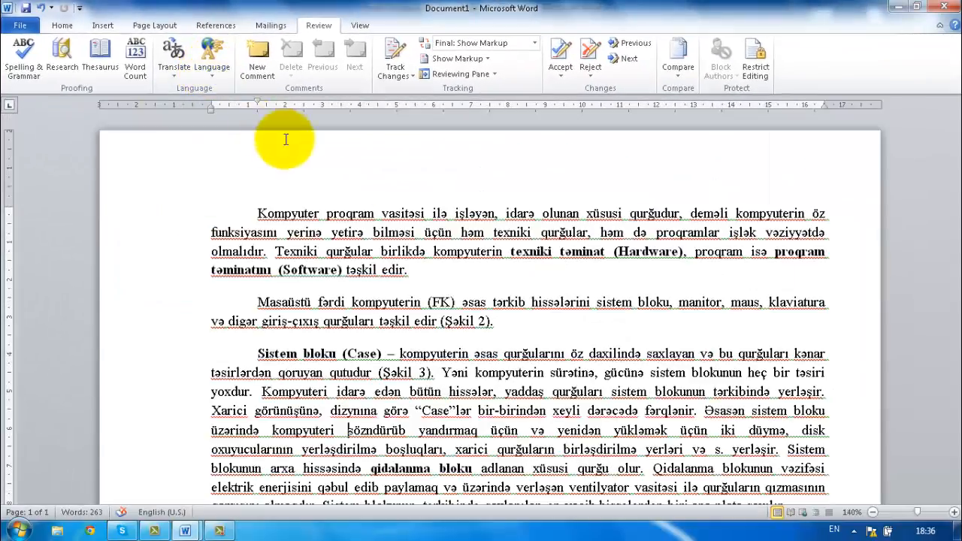
click(411, 276)
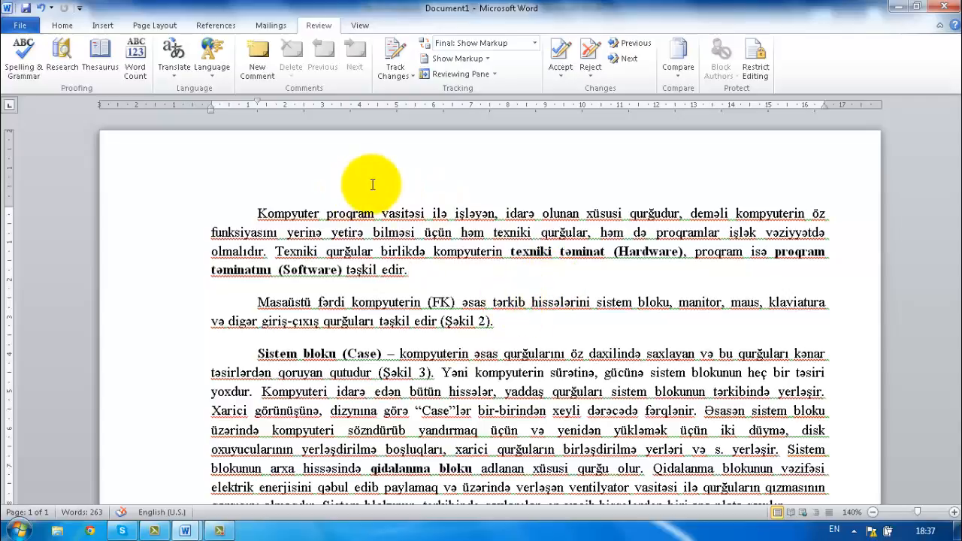
click(209, 75)
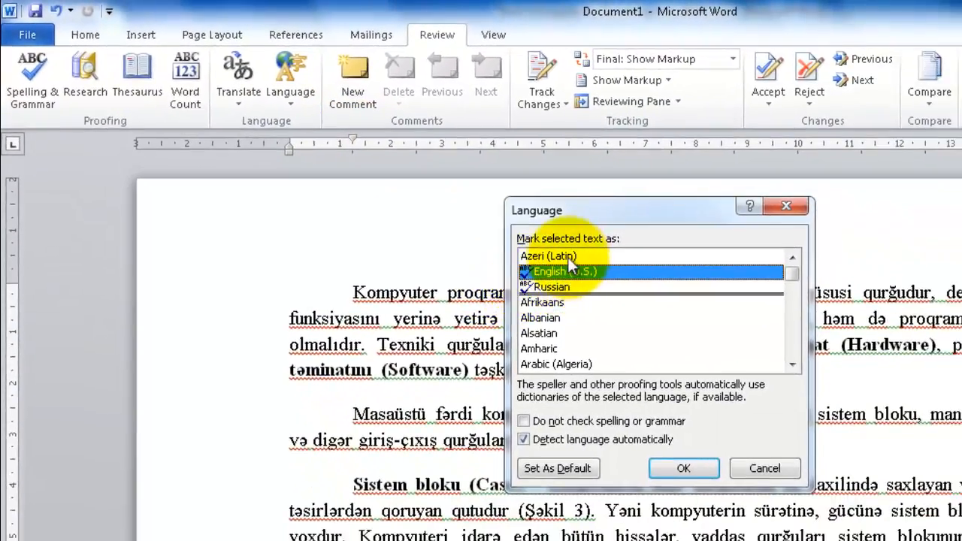
click(567, 257)
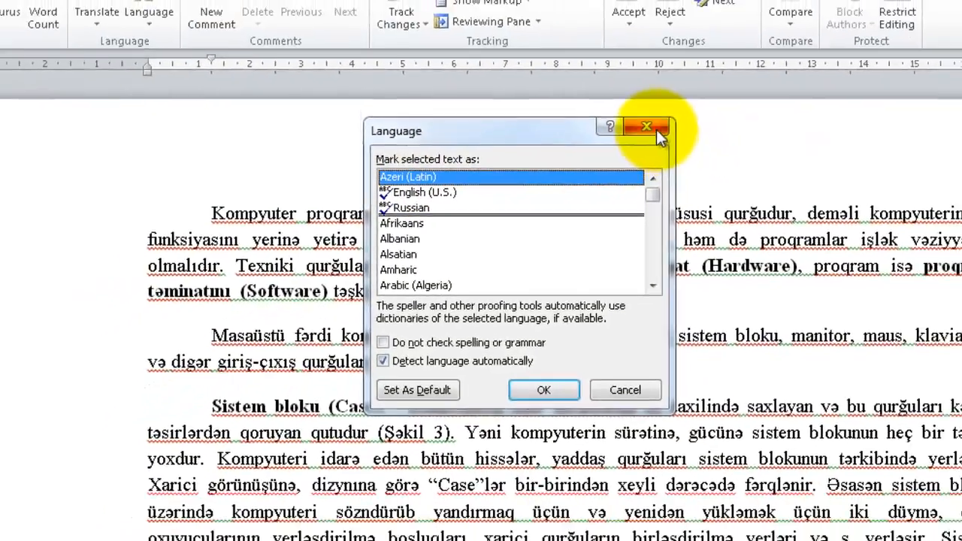
click(730, 99)
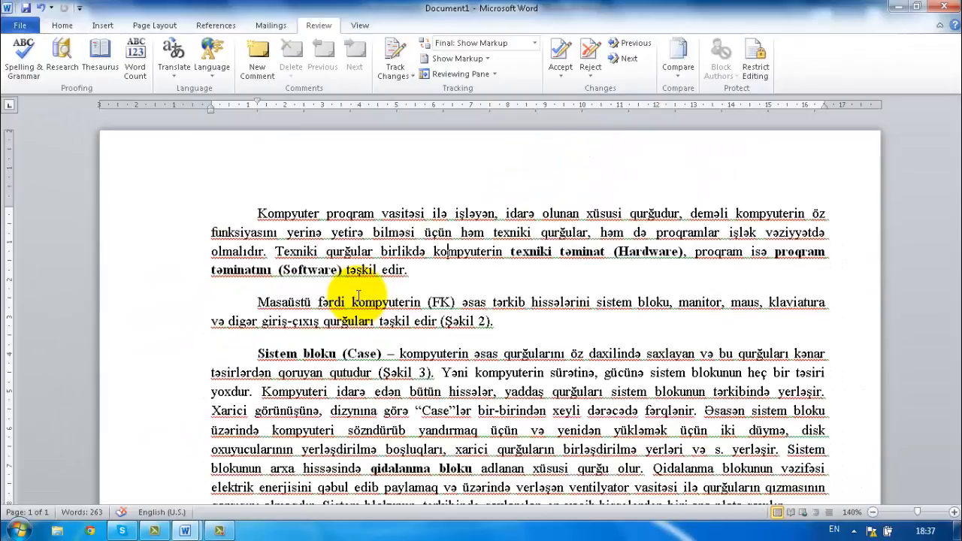
Step: Set the proofing language of the whole text in Document1 to Azeri (Latin) and review the text for spelling marks
key(ctrl+a)
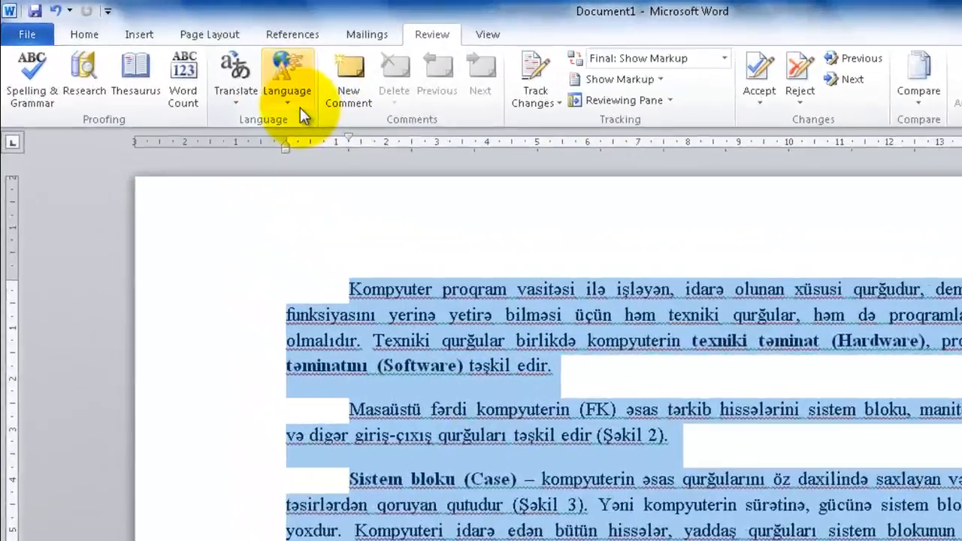
click(212, 60)
click(578, 211)
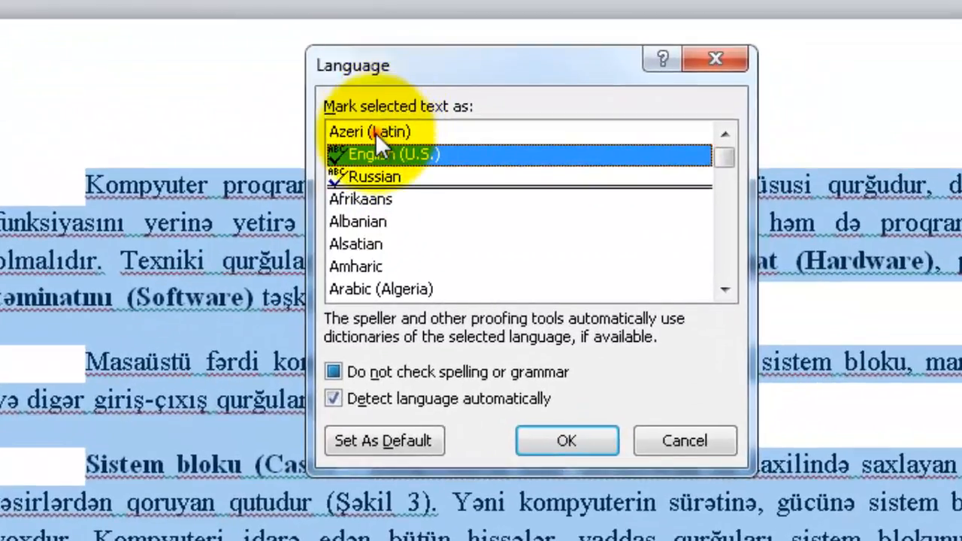
click(376, 133)
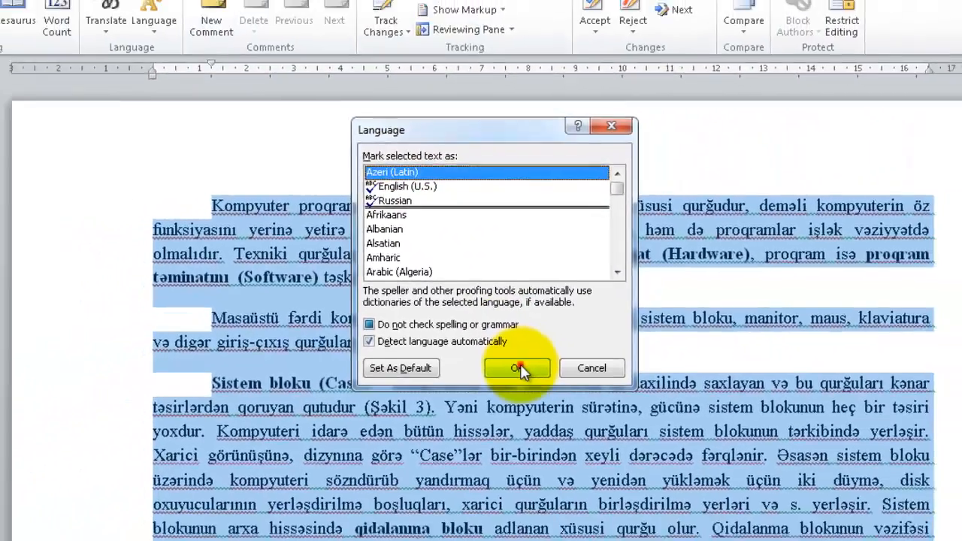
click(520, 364)
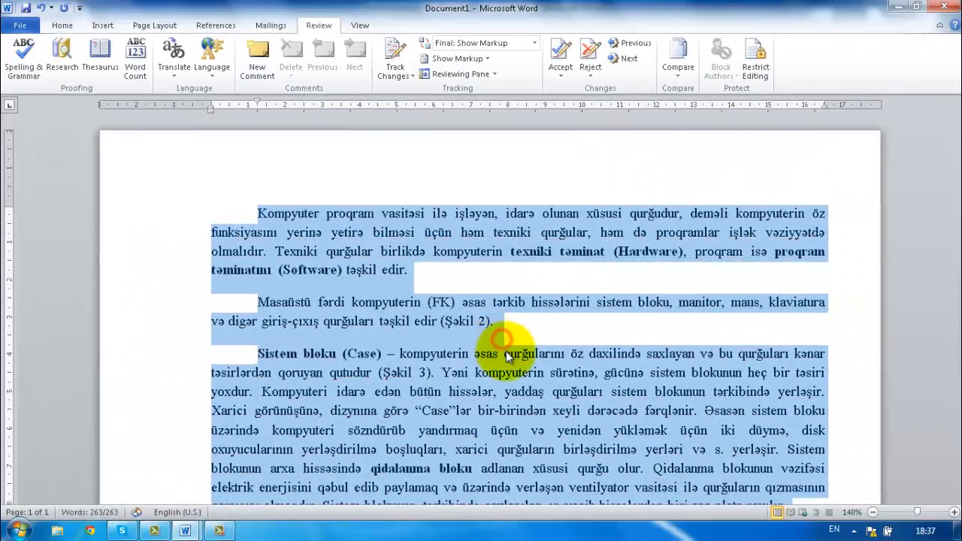
click(545, 387)
scroll(526, 406, down, 5)
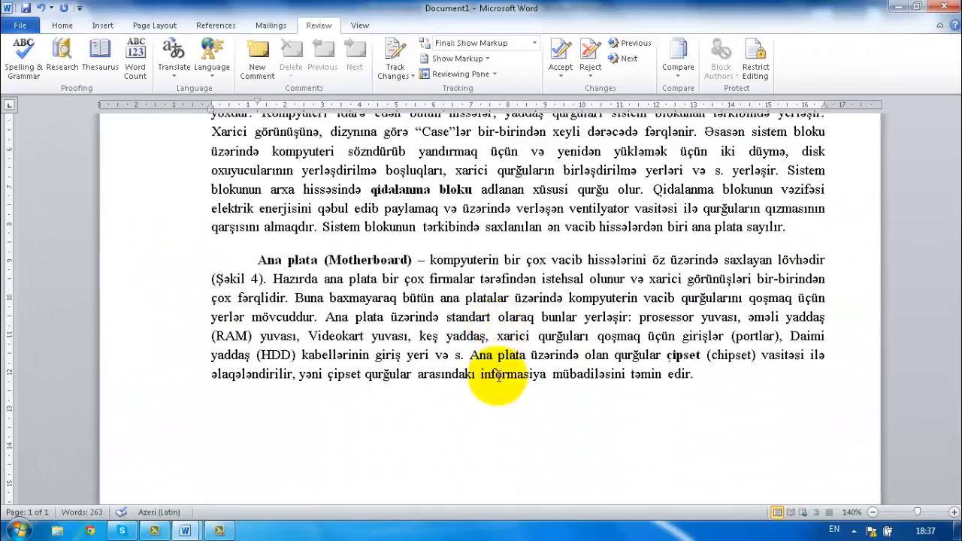
scroll(498, 376, down, 1)
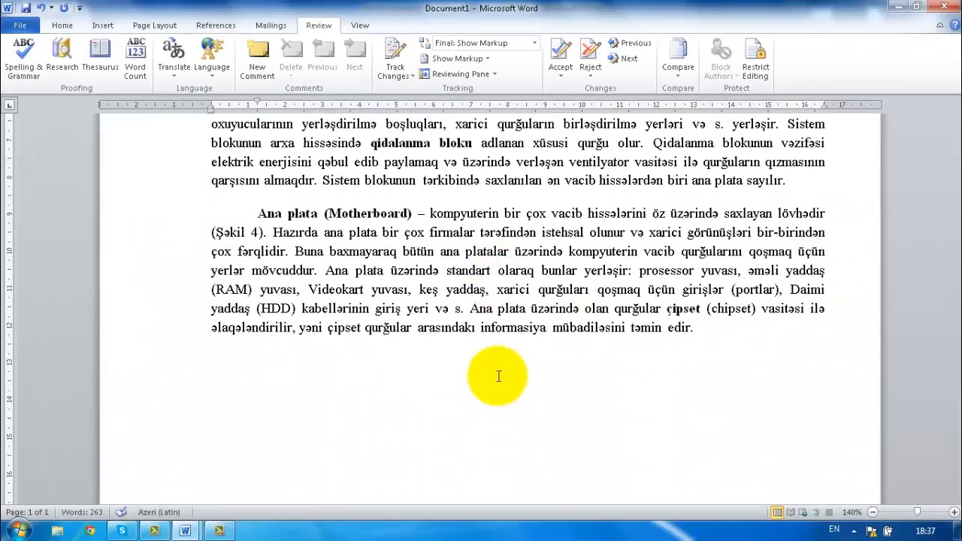
scroll(498, 376, up, 6)
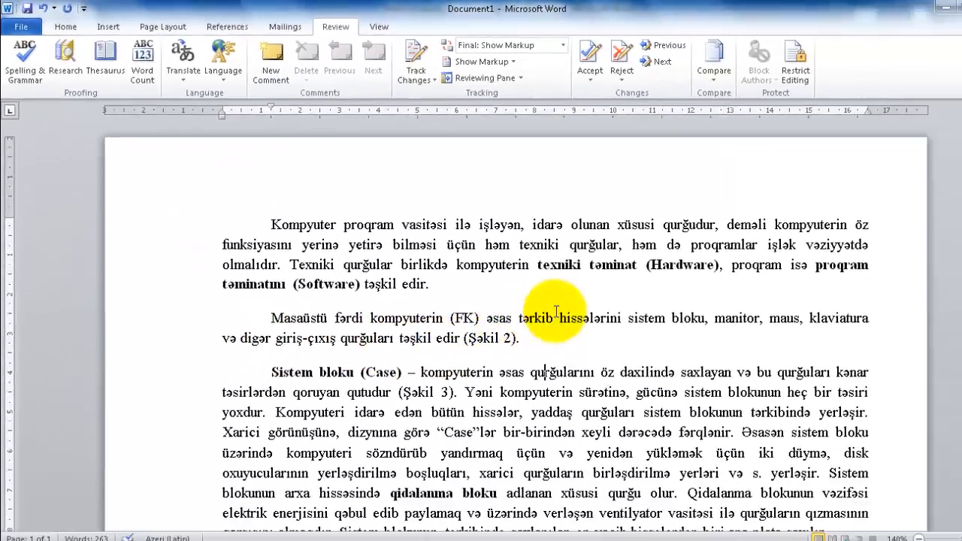
Step: Add the comment "Qurğular" to the bold words "texniki təminat" in the first paragraph
drag(638, 266, 551, 265)
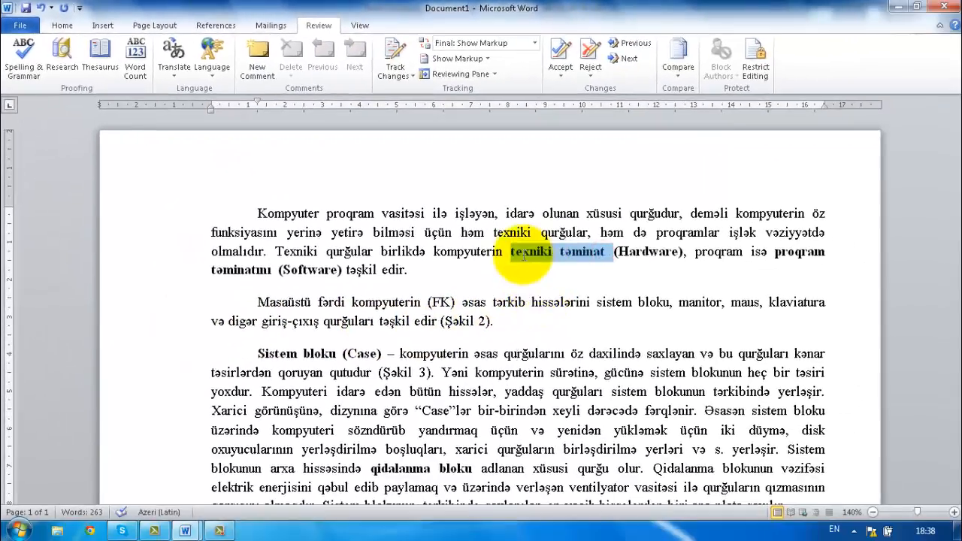
click(258, 53)
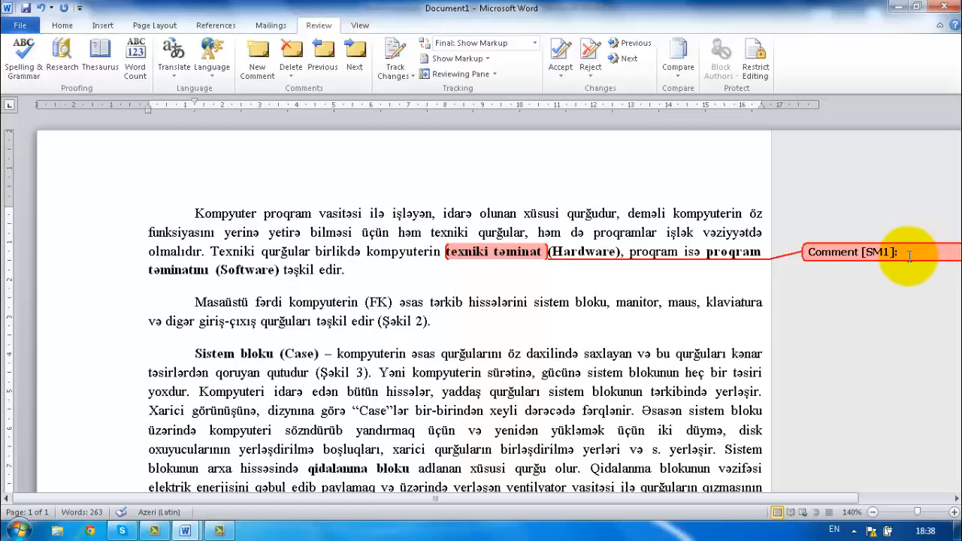
text(Qurğular)
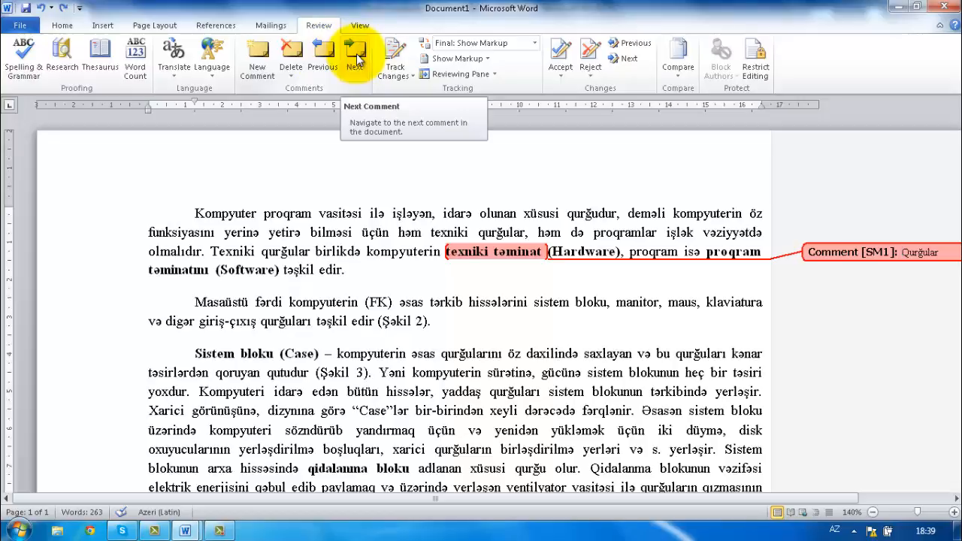
Step: Undo the comment added to the words "texniki təminat" and clear the text selection
click(41, 8)
click(42, 7)
click(41, 7)
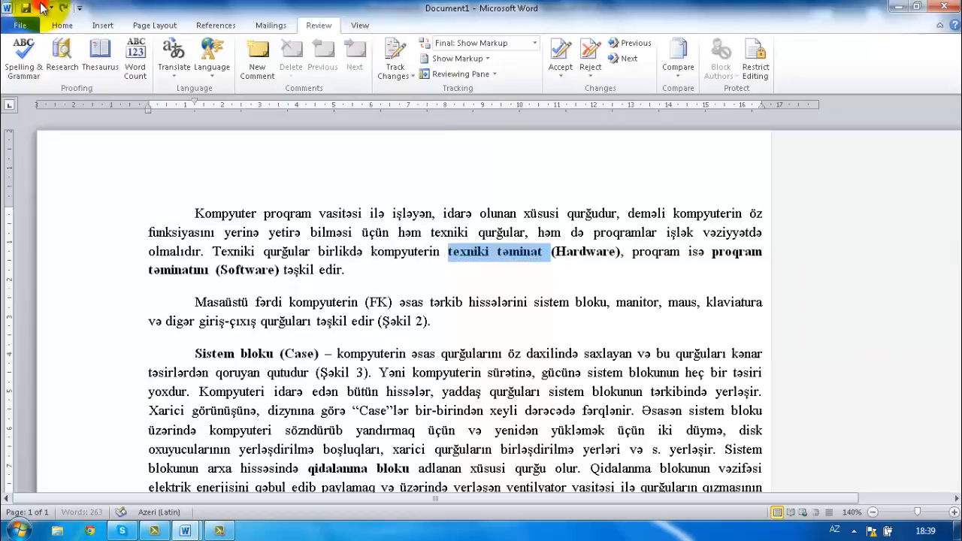
click(41, 8)
click(539, 315)
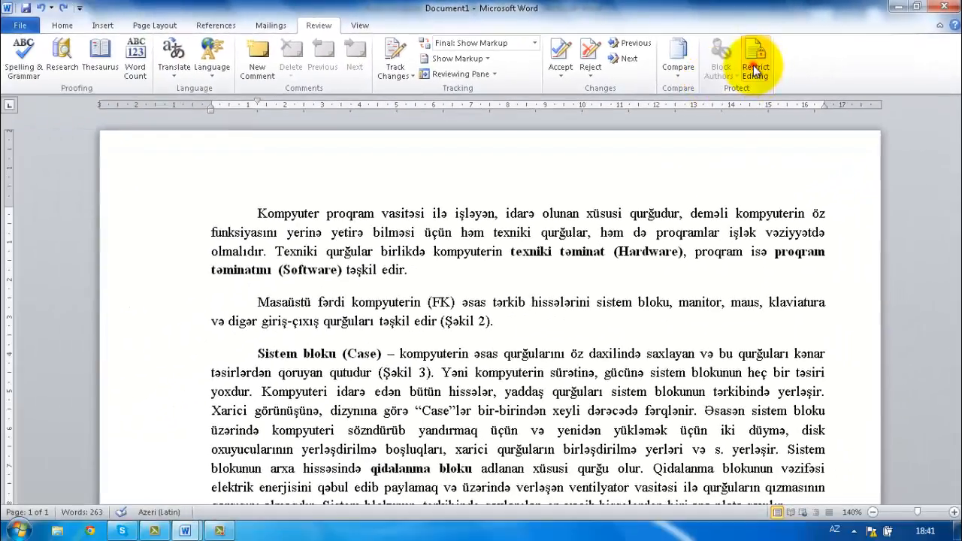
Step: Try to protect the document with style-limited formatting and No changes (Read only) editing, excepting Everyone, but cancel at the password prompt
click(755, 70)
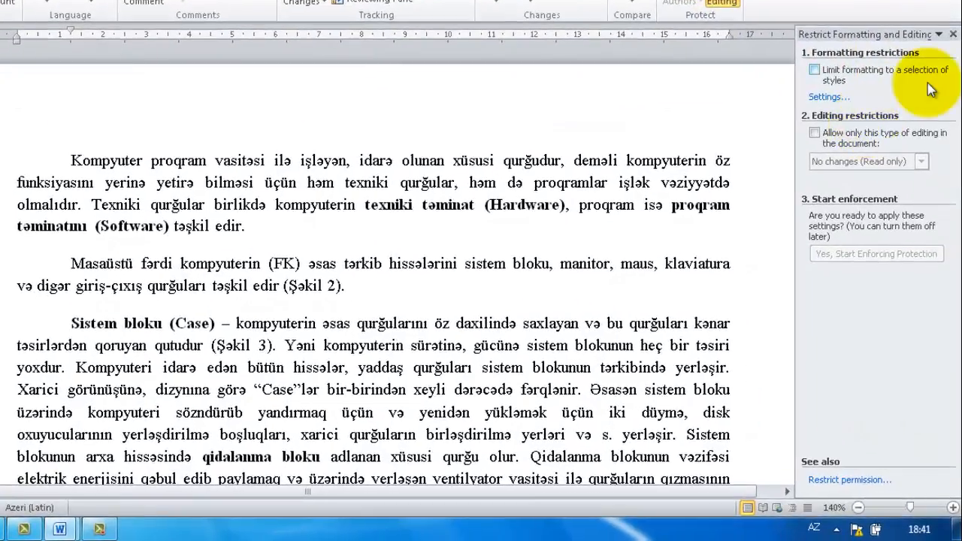
click(814, 70)
click(814, 132)
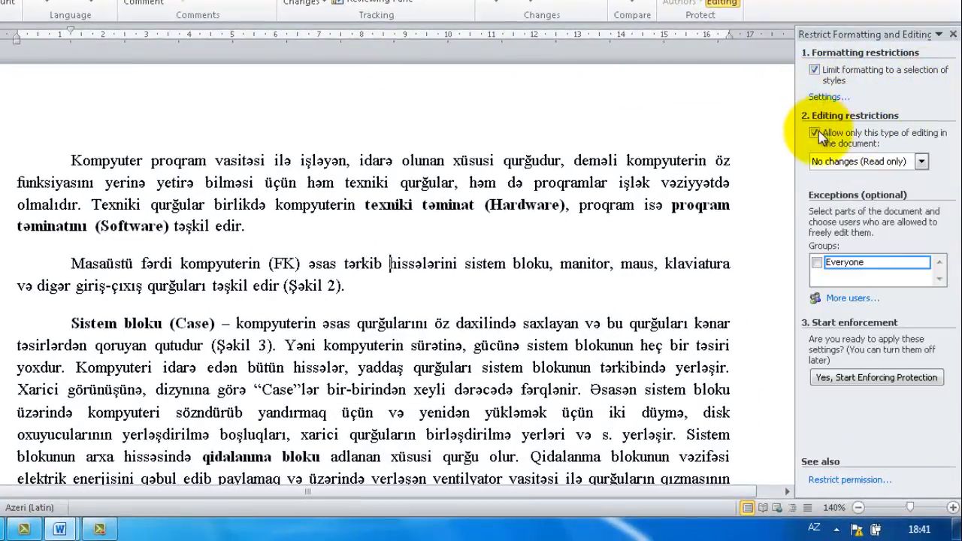
click(816, 264)
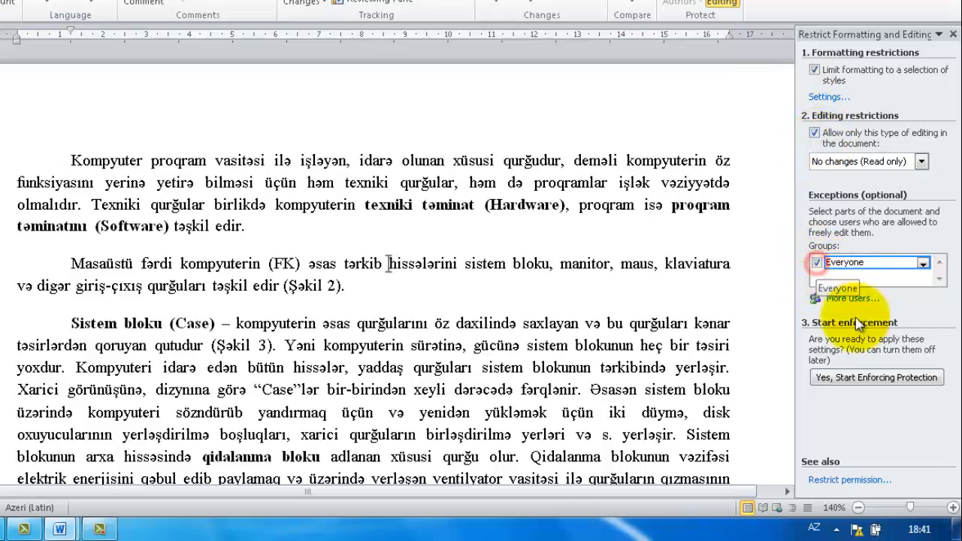
click(863, 378)
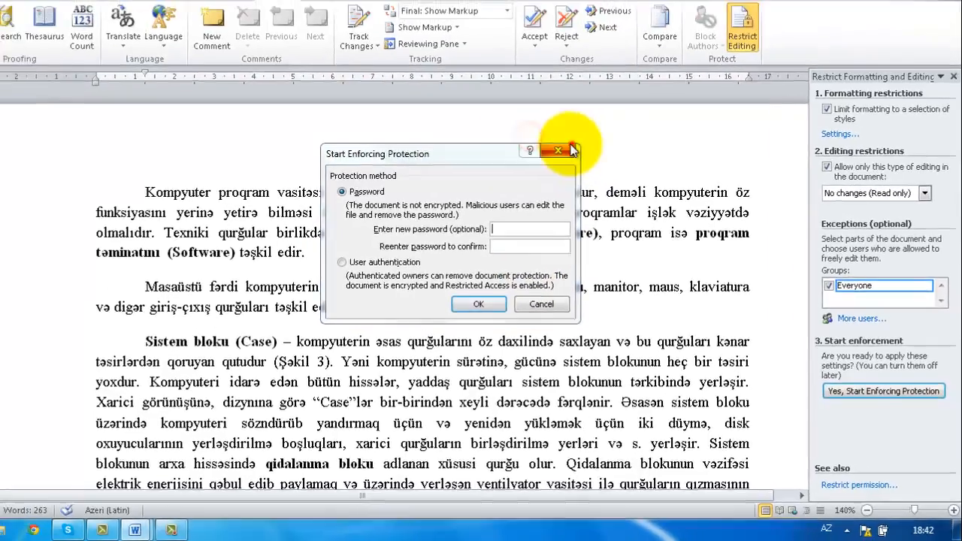
click(521, 115)
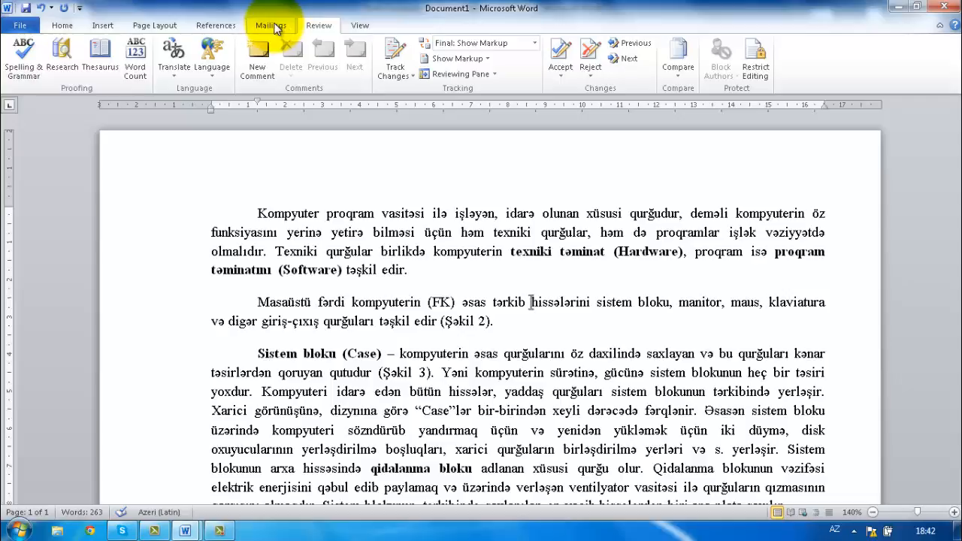
click(362, 27)
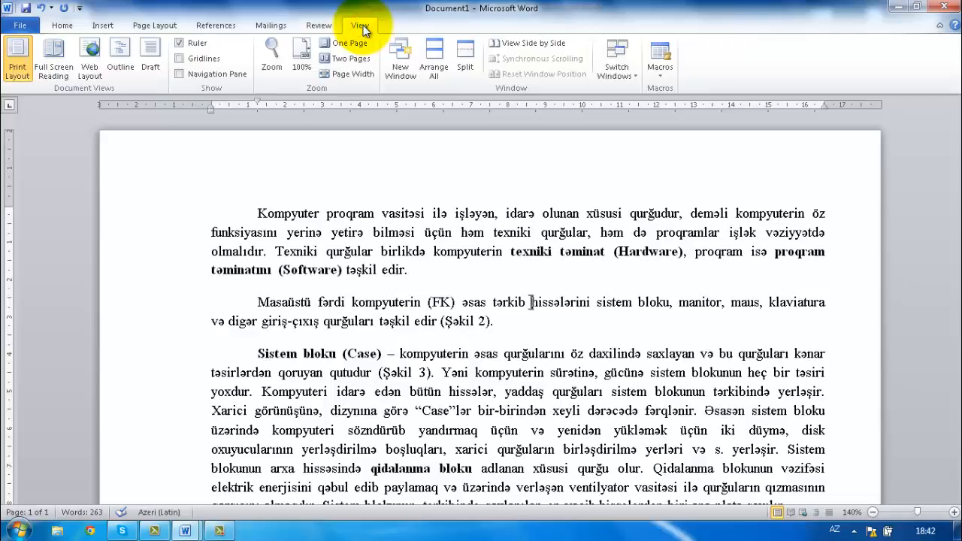